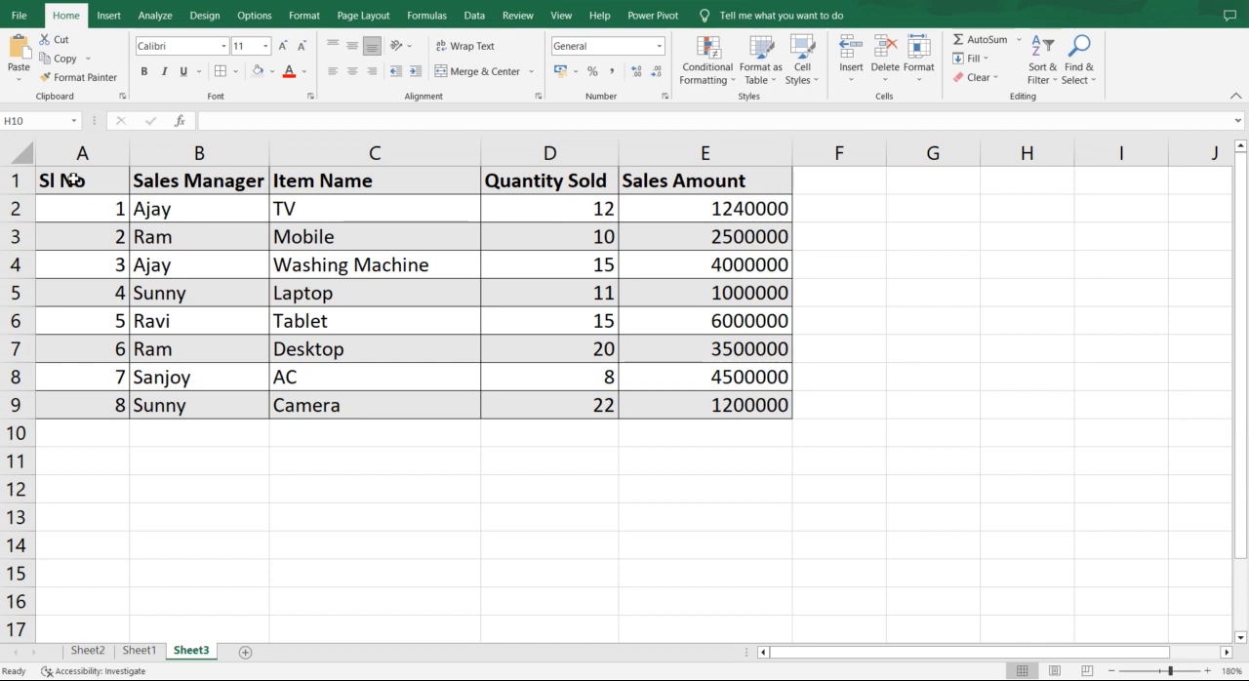
Step: Create a PivotTable on a new worksheet from the sales table in A1:E9 of Sheet3
{"action": "left_click_drag", "start_coordinate": [74, 180], "coordinate": [764, 403]}
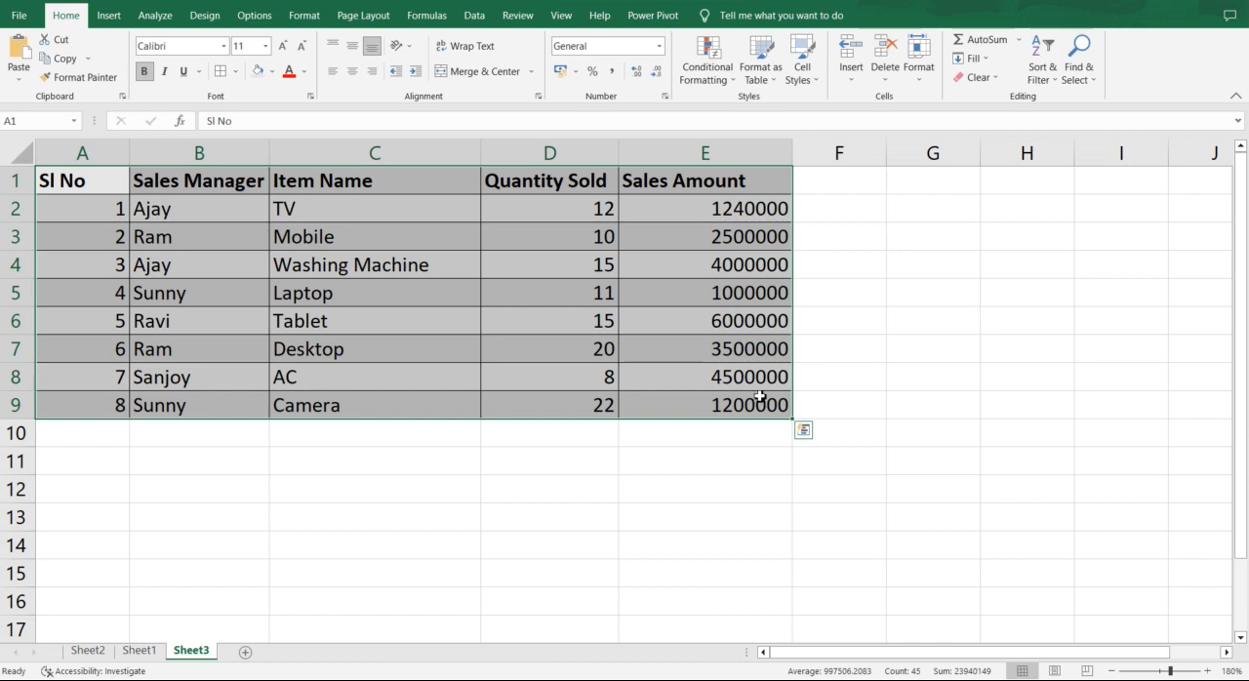
{"action": "left_click", "coordinate": [452, 255]}
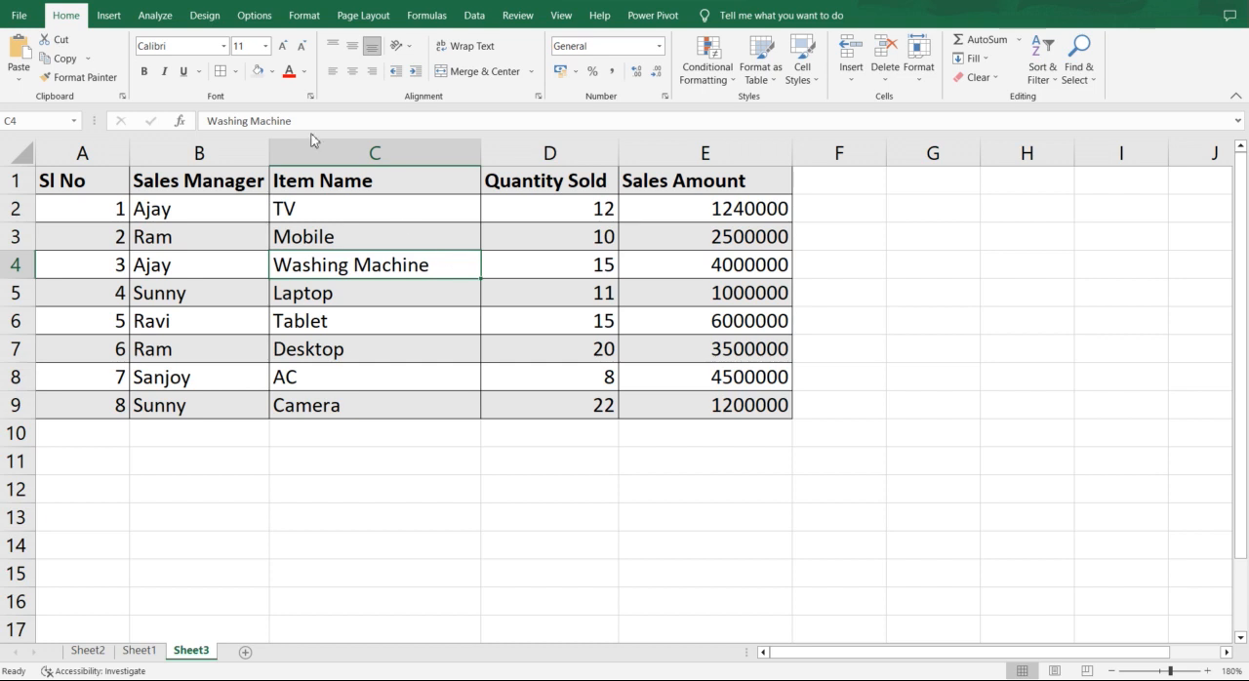
{"action": "left_click", "coordinate": [116, 17]}
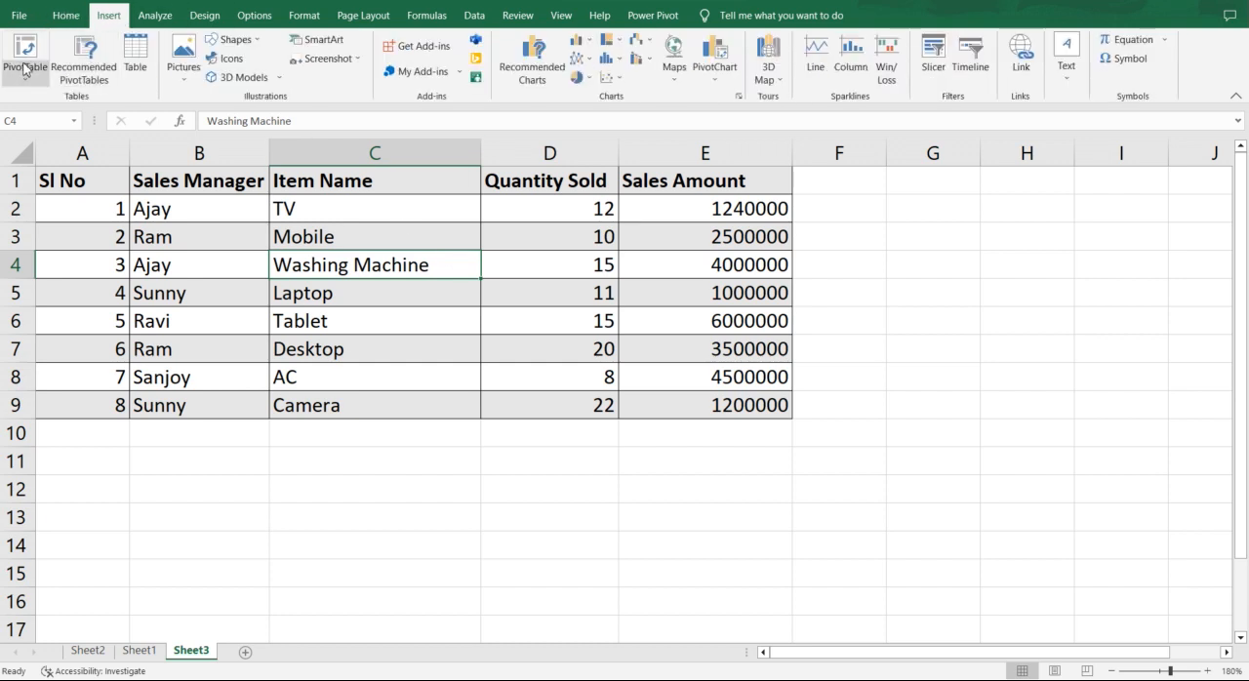
{"action": "left_click_drag", "start_coordinate": [86, 182], "coordinate": [758, 399]}
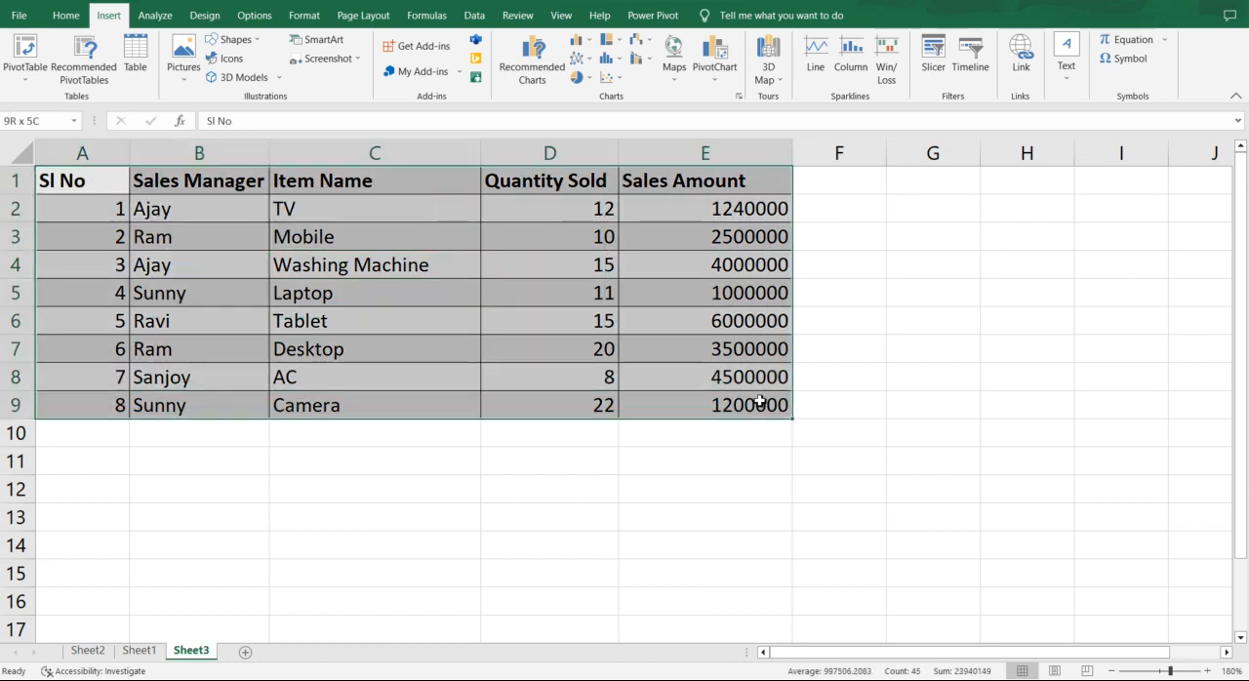
{"action": "left_click", "coordinate": [24, 77]}
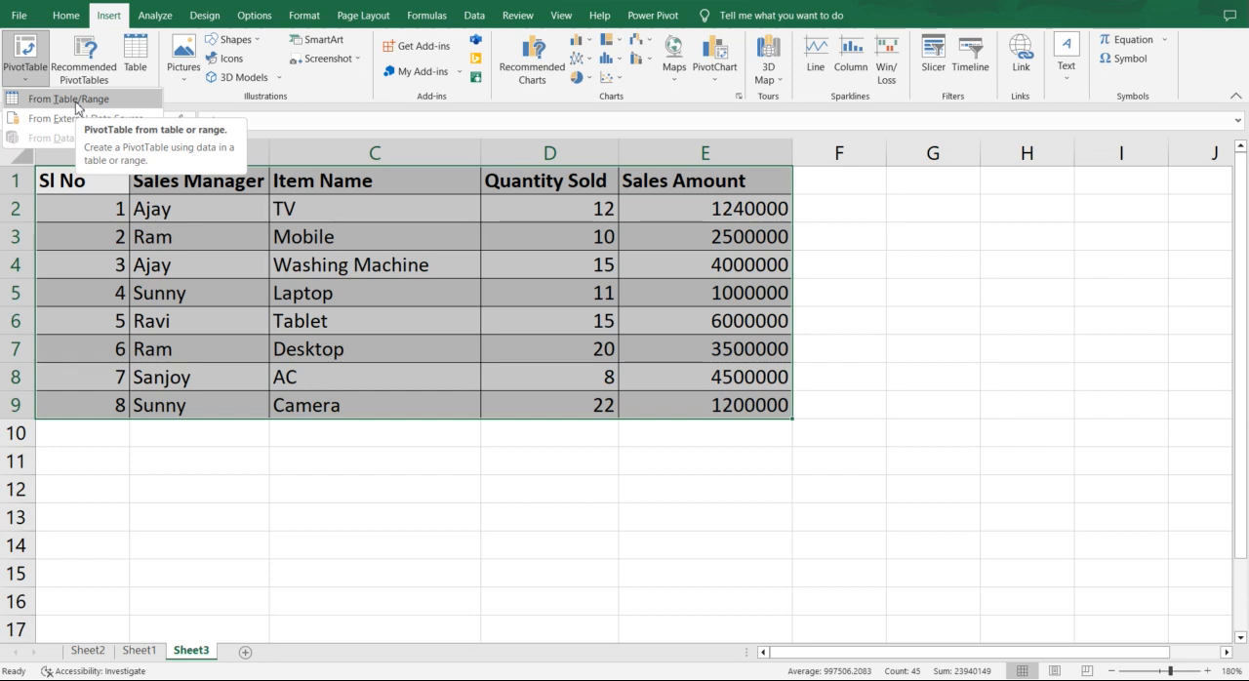
{"action": "left_click", "coordinate": [76, 100]}
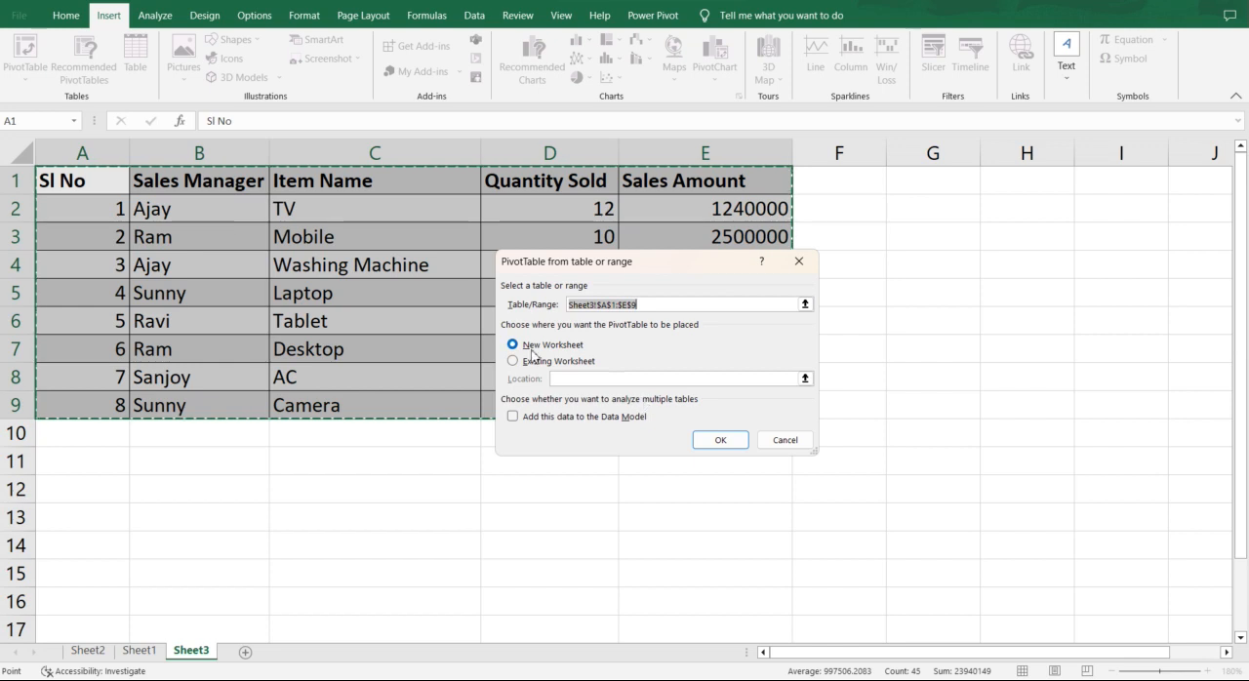
{"action": "left_click", "coordinate": [721, 440]}
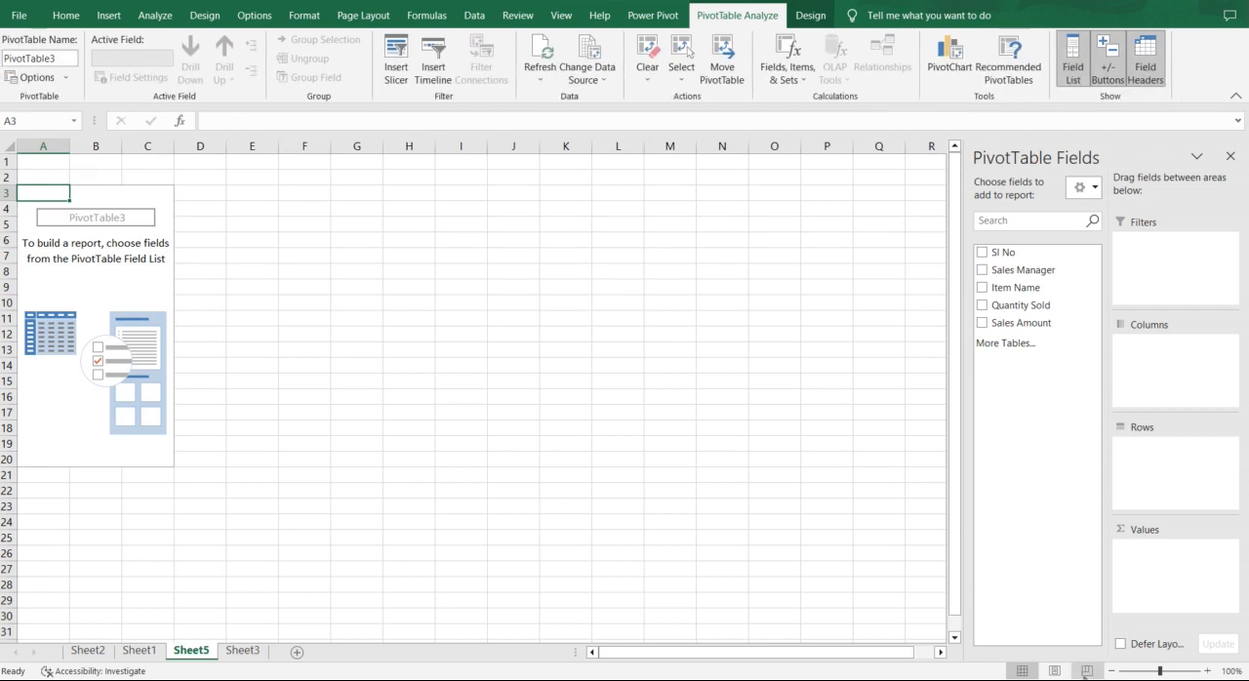
Step: Lay out the PivotTable with Sales Manager as rows, sums of Quantity Sold and Sales Amount as values, and Item Name as report filter
{"action": "left_click", "coordinate": [1207, 671]}
{"action": "left_click", "coordinate": [1206, 671]}
{"action": "left_click", "coordinate": [1207, 671]}
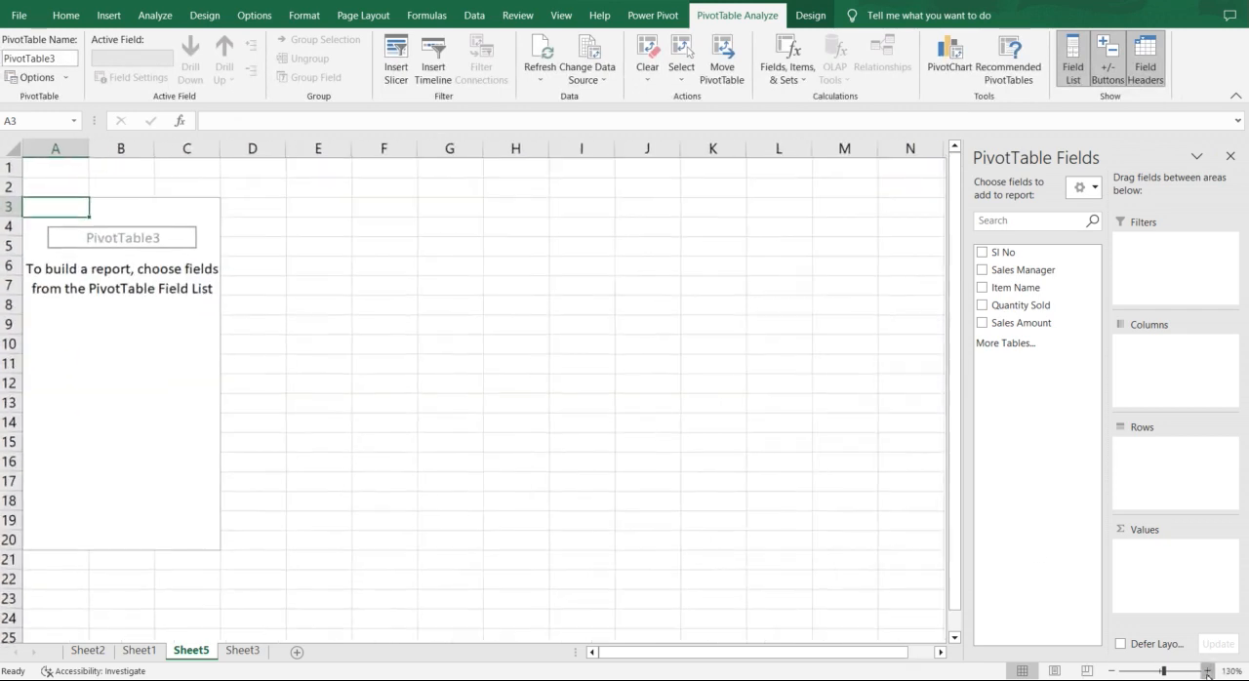
{"action": "left_click", "coordinate": [1207, 672]}
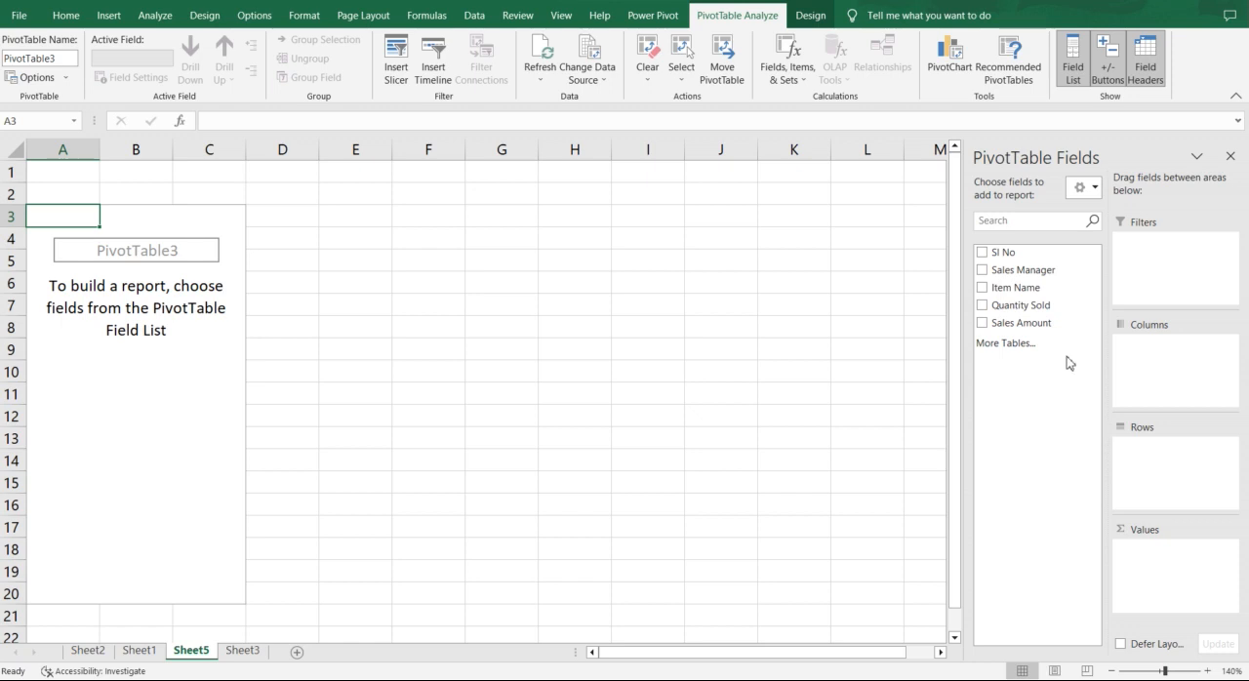
{"action": "left_click_drag", "start_coordinate": [1032, 270], "coordinate": [1176, 462]}
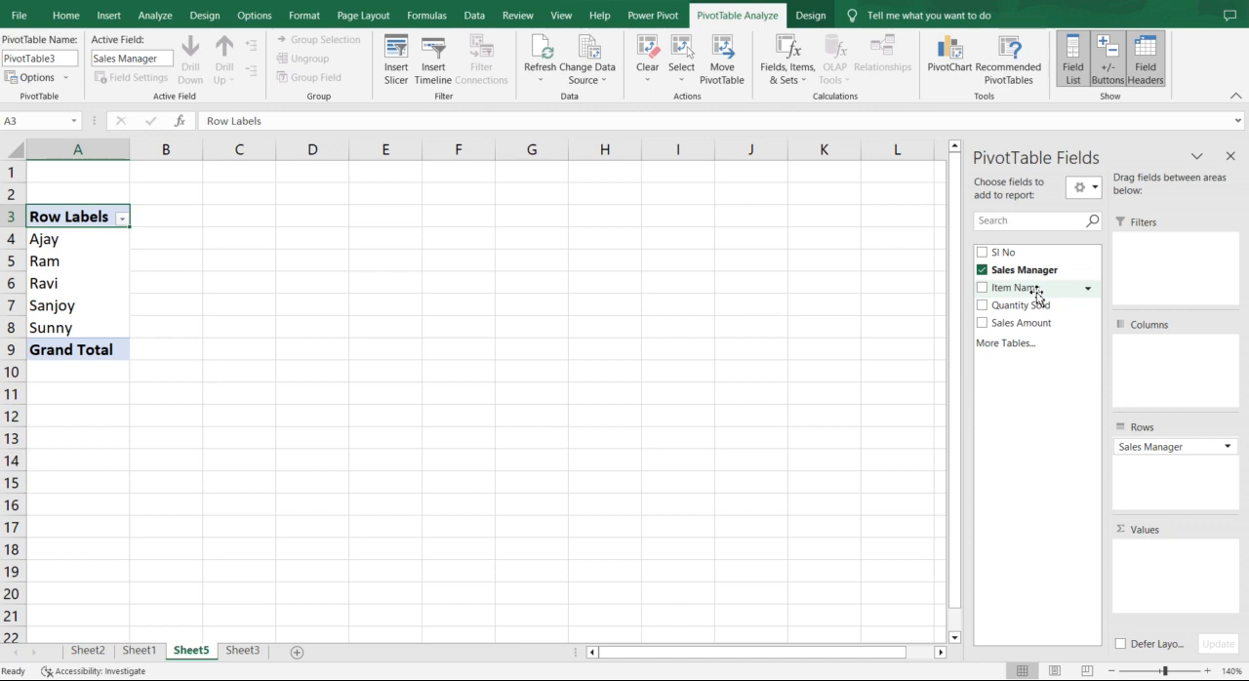
{"action": "left_click_drag", "start_coordinate": [1024, 306], "coordinate": [1175, 556]}
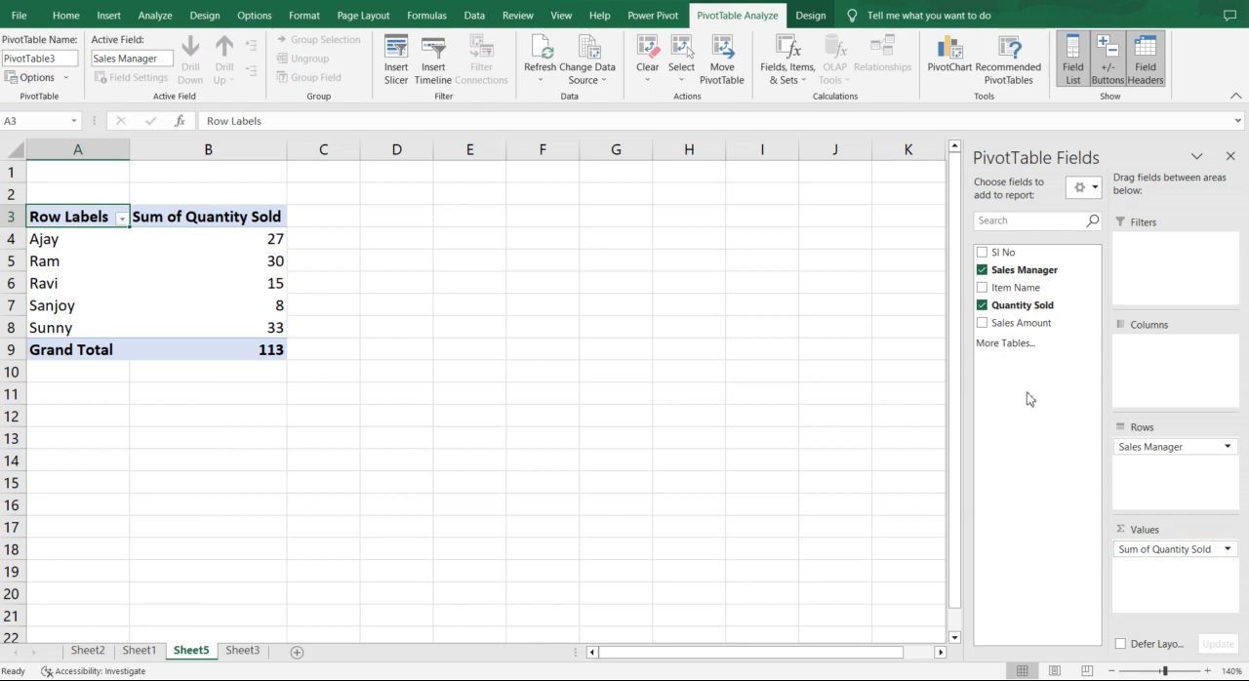
{"action": "left_click_drag", "start_coordinate": [1009, 330], "coordinate": [1173, 580]}
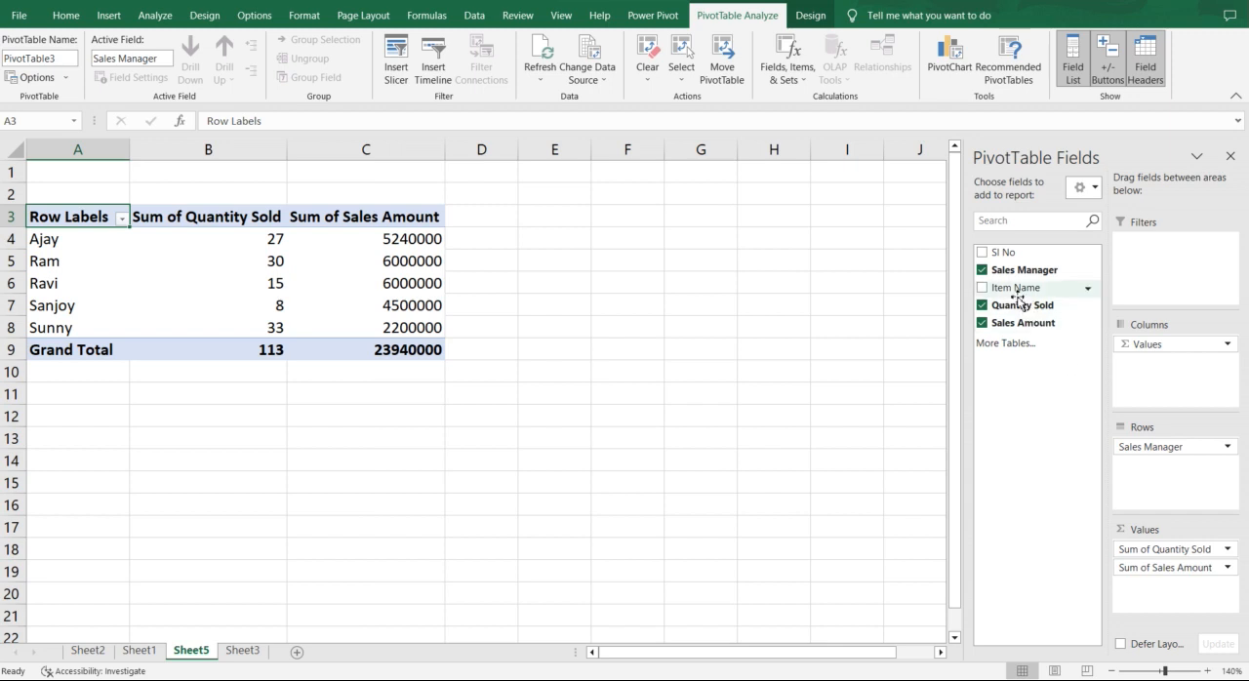
{"action": "left_click_drag", "start_coordinate": [1016, 298], "coordinate": [1149, 249]}
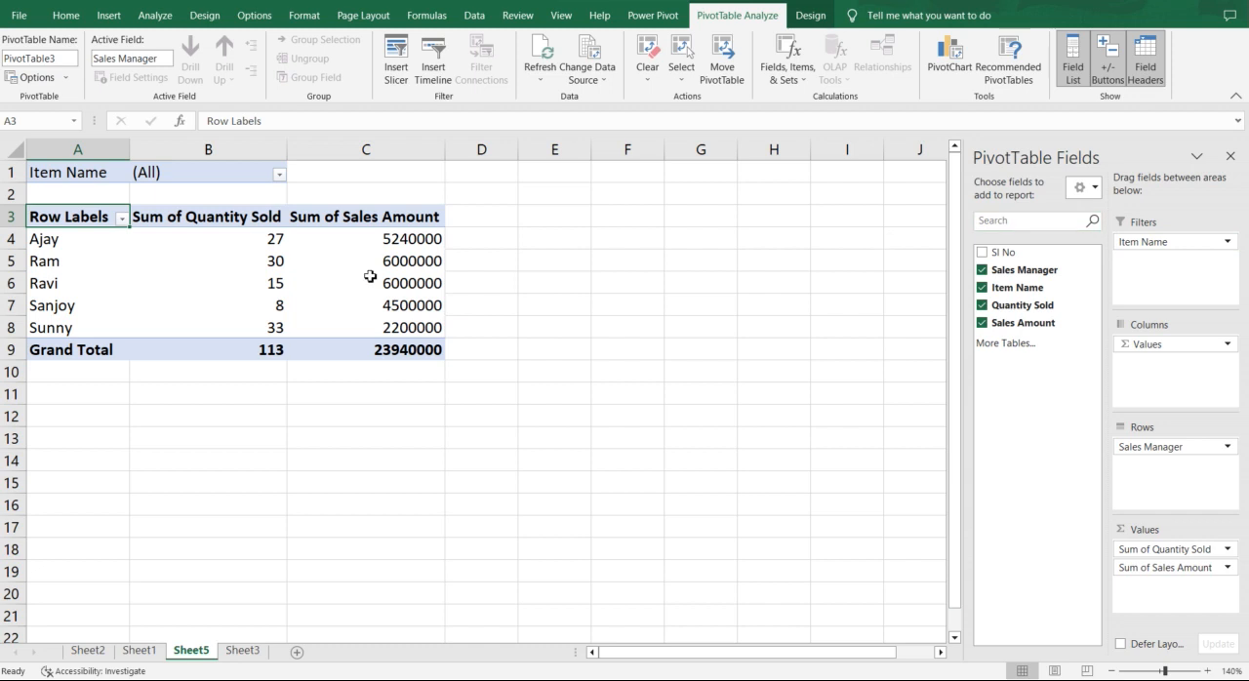
Step: Filter the PivotTable by Item Name to show only AC
{"action": "left_click", "coordinate": [277, 177]}
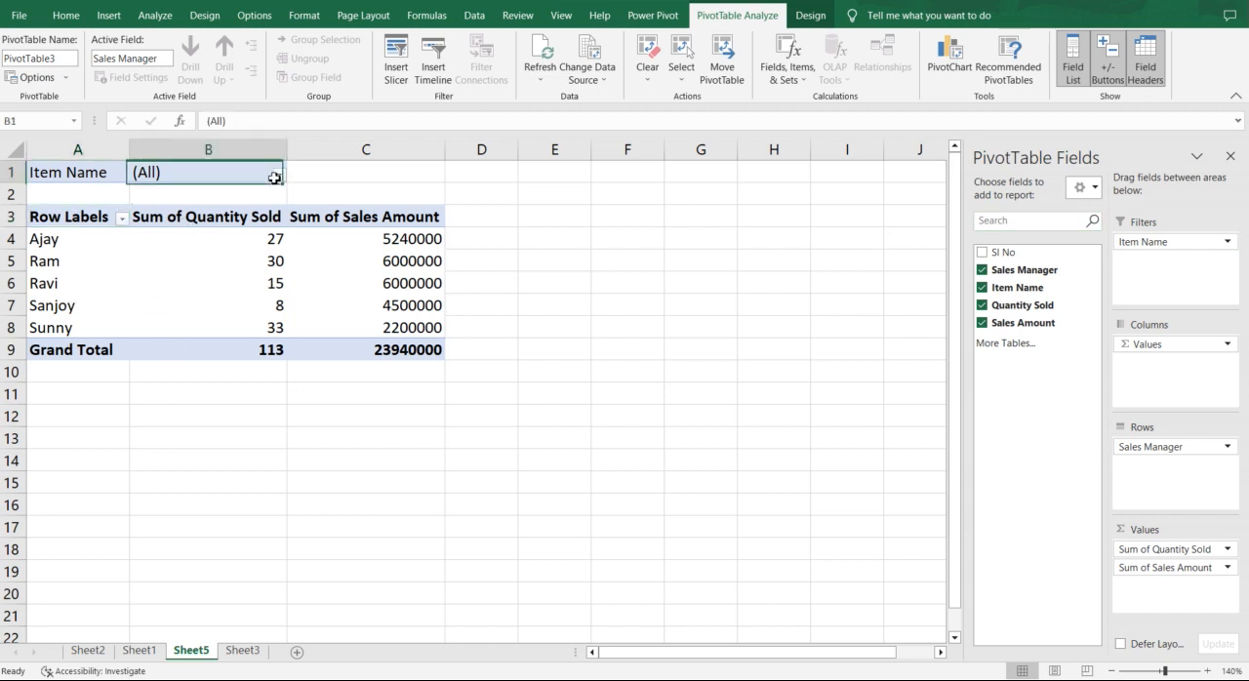
{"action": "left_click", "coordinate": [280, 177]}
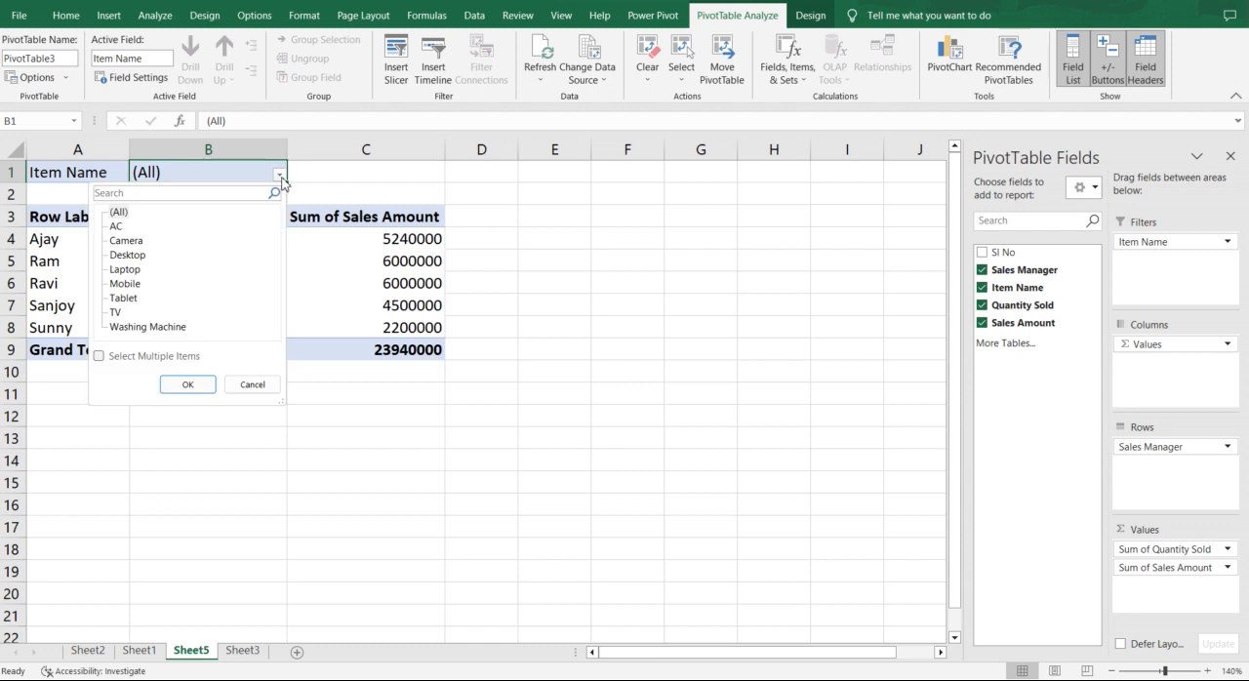
{"action": "left_click", "coordinate": [116, 226]}
{"action": "left_click", "coordinate": [189, 383]}
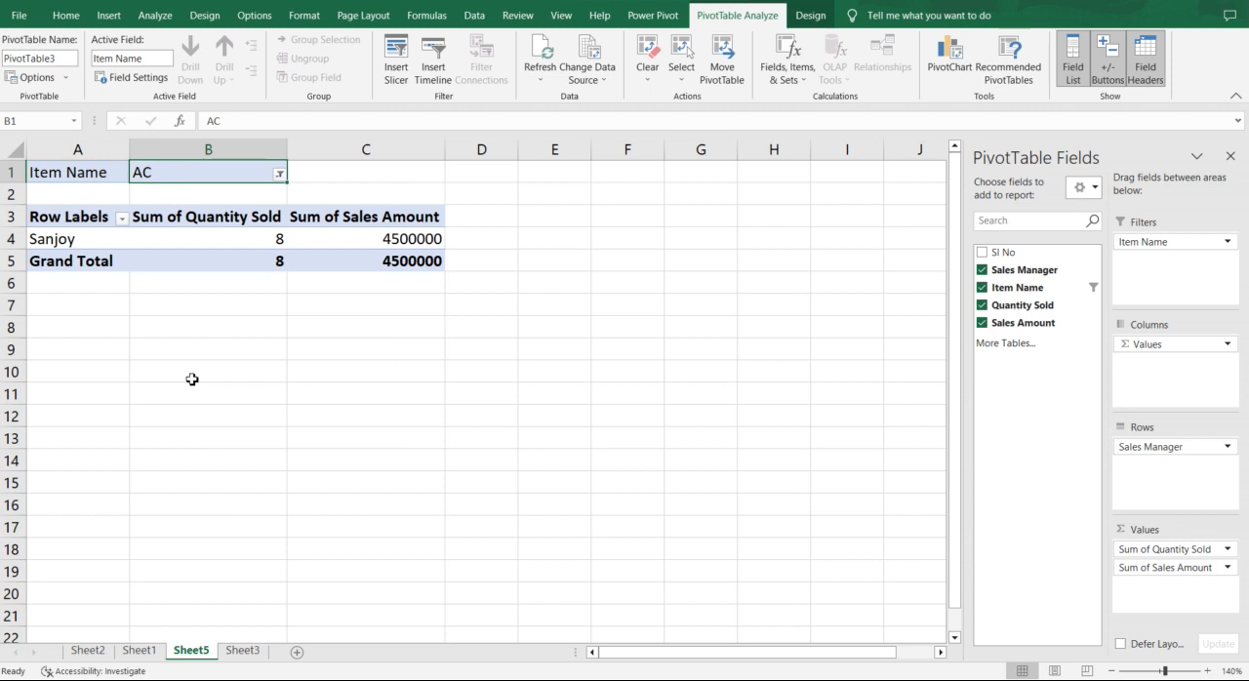
Step: Try to edit the Sum of Sales Amount value in cell C4 of the PivotTable
{"action": "left_click", "coordinate": [411, 241]}
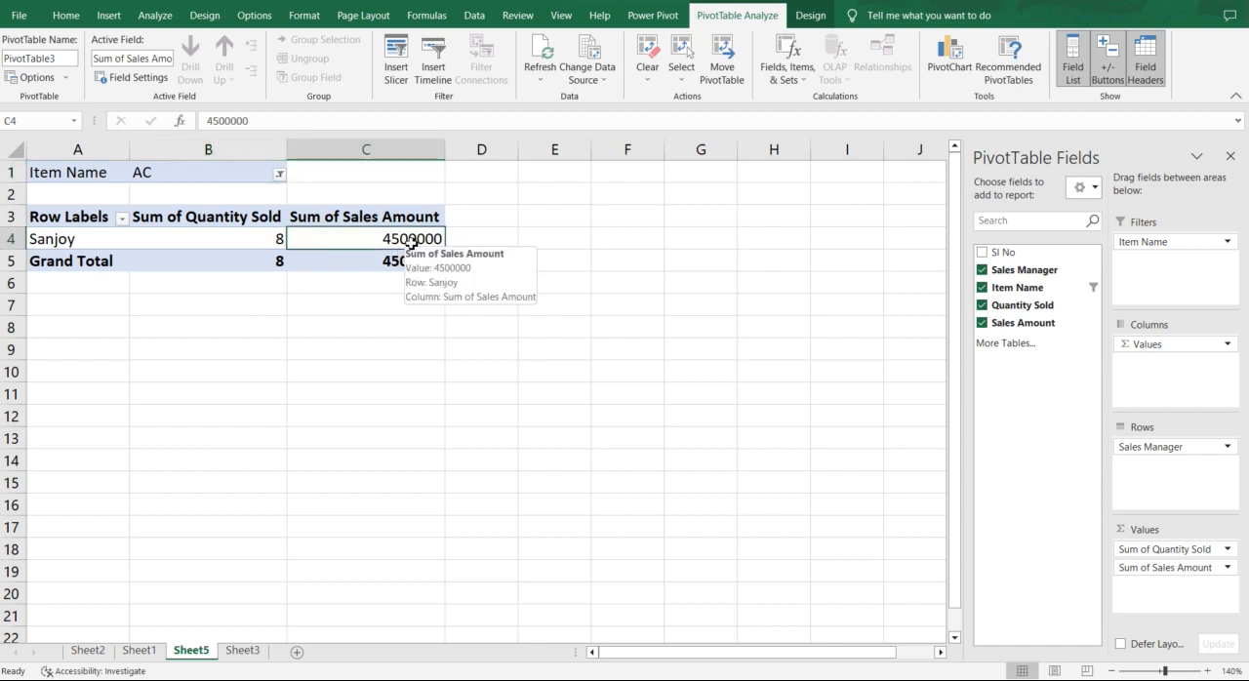
{"action": "left_click", "coordinate": [227, 121]}
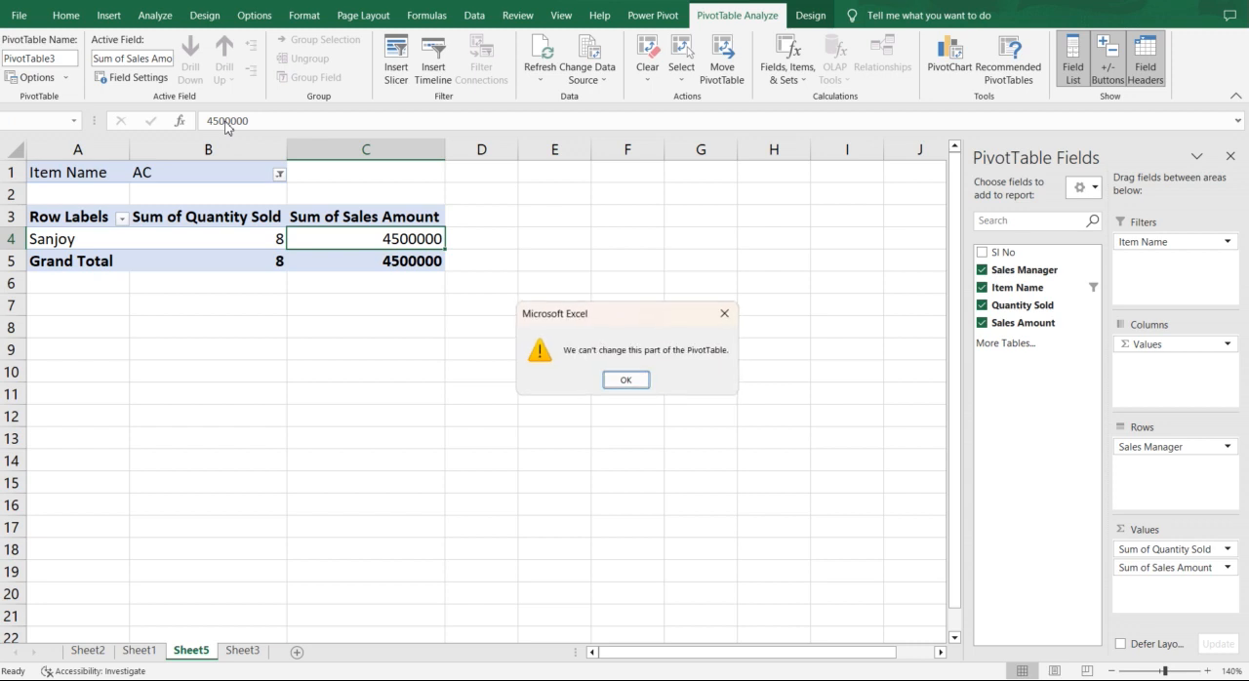
{"action": "left_click", "coordinate": [634, 380]}
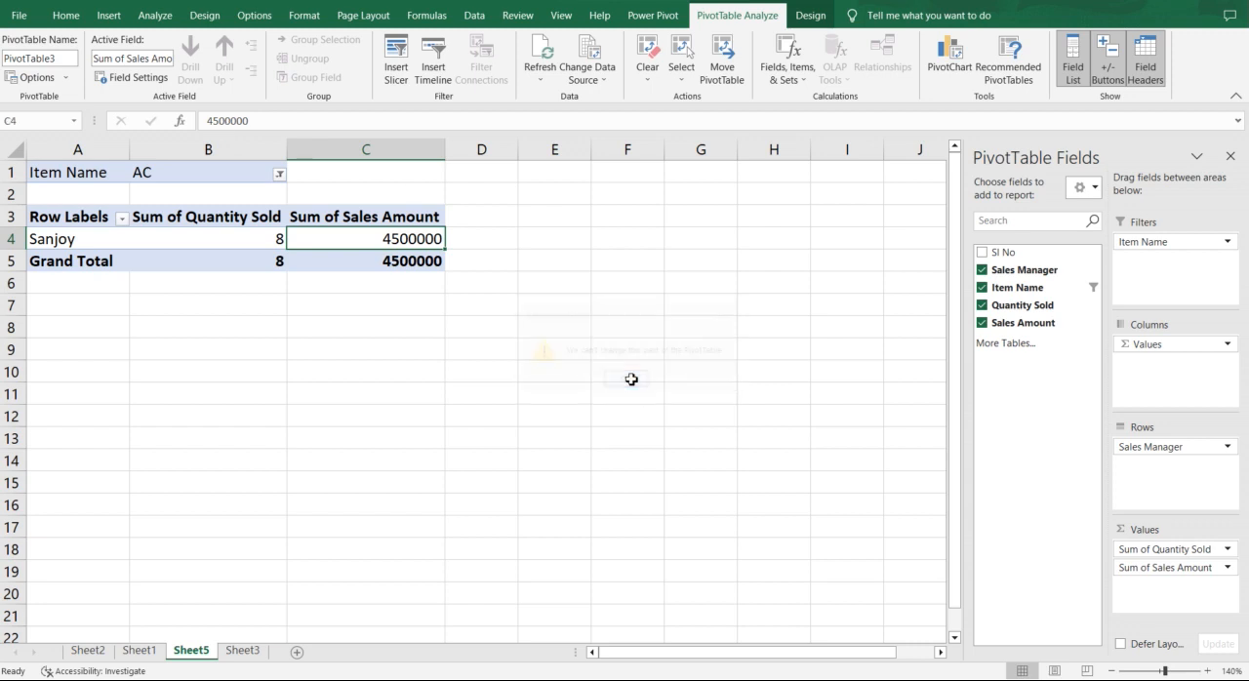
{"action": "left_click", "coordinate": [259, 121]}
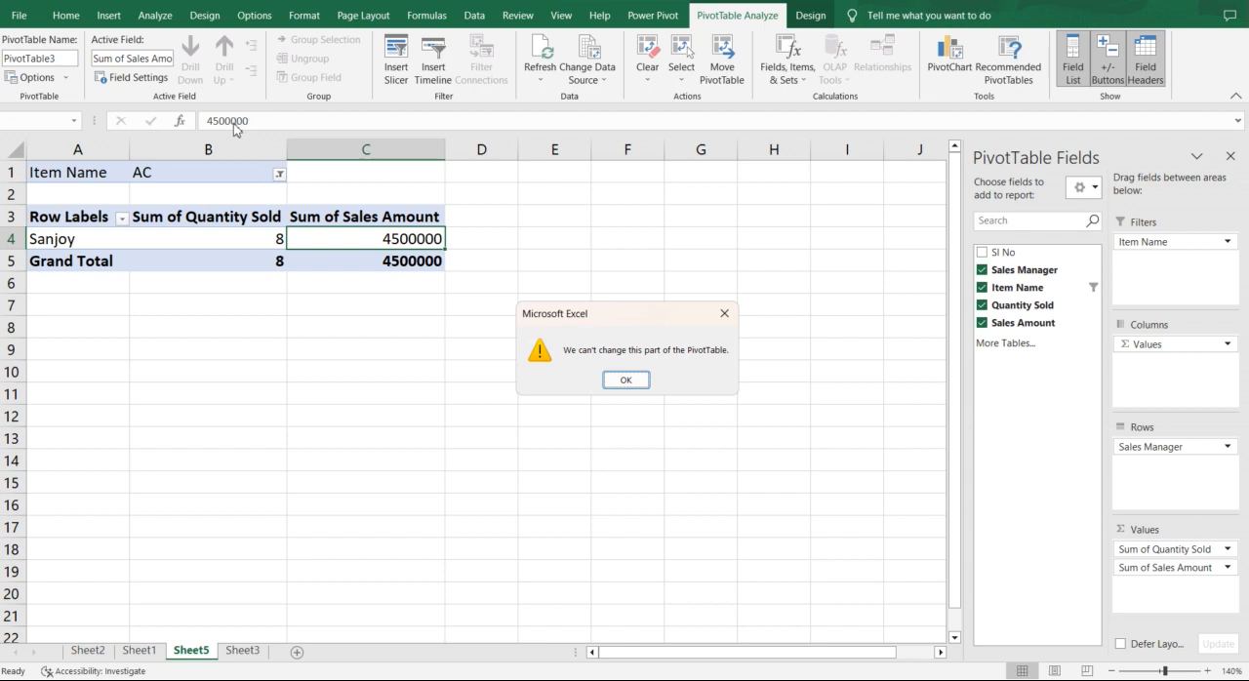
{"action": "left_click", "coordinate": [724, 313]}
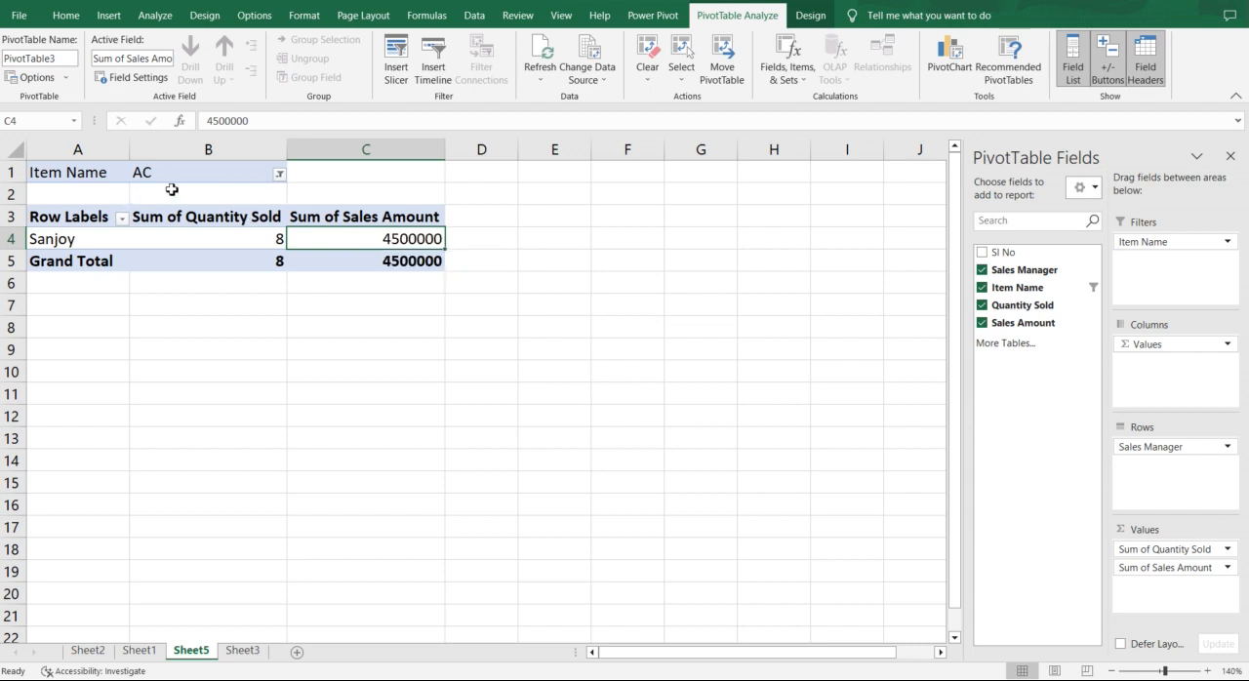
Step: Allow multiple items in the Item Name filter and restrict the PivotTable to Camera and Laptop
{"action": "left_click", "coordinate": [279, 174]}
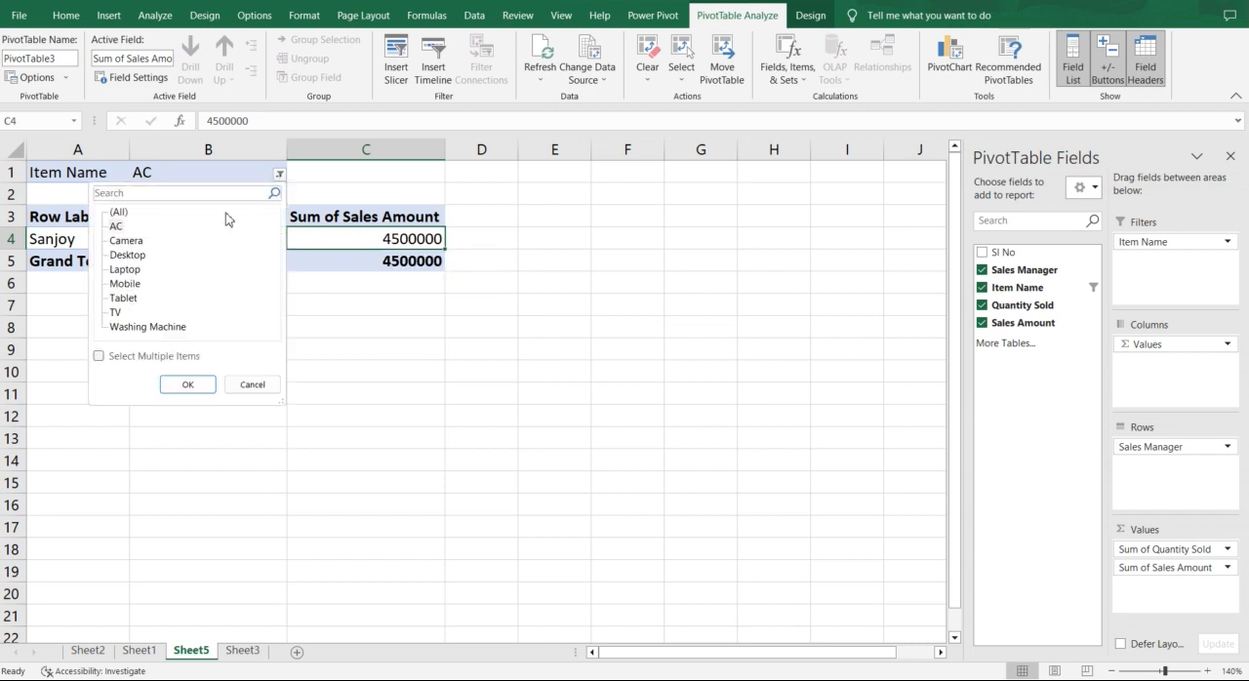
{"action": "left_click", "coordinate": [126, 243]}
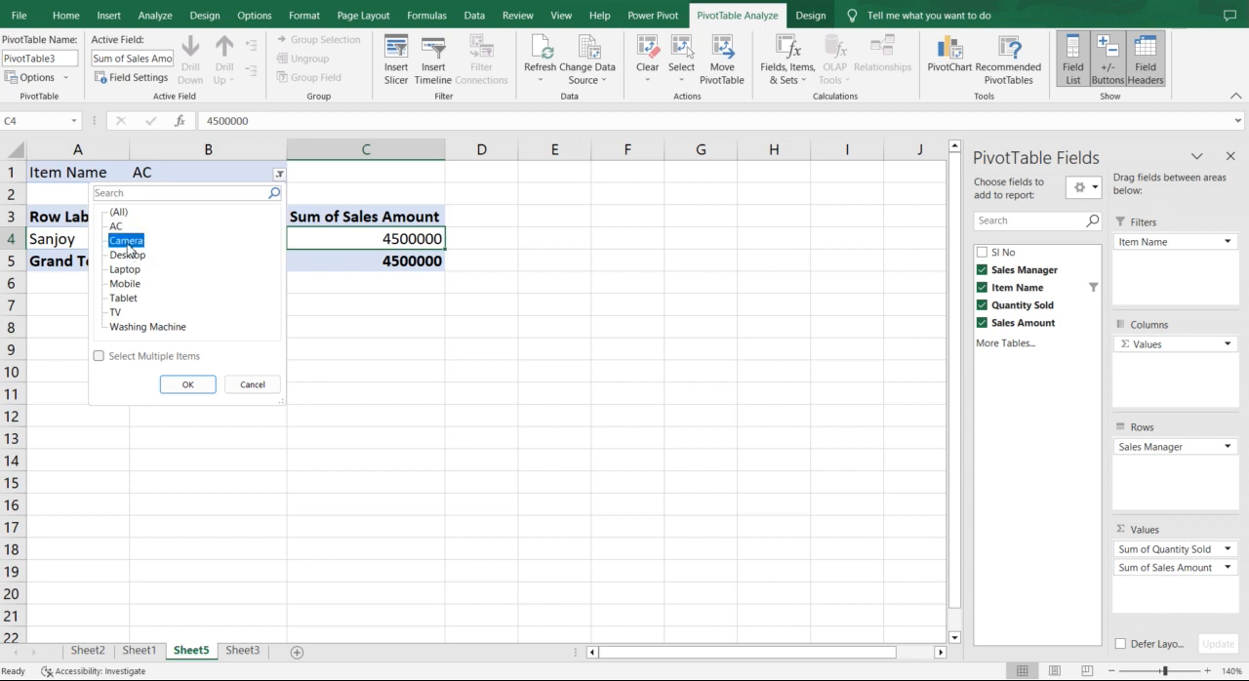
{"action": "left_click", "coordinate": [101, 357]}
{"action": "left_click", "coordinate": [114, 270]}
{"action": "left_click", "coordinate": [190, 384]}
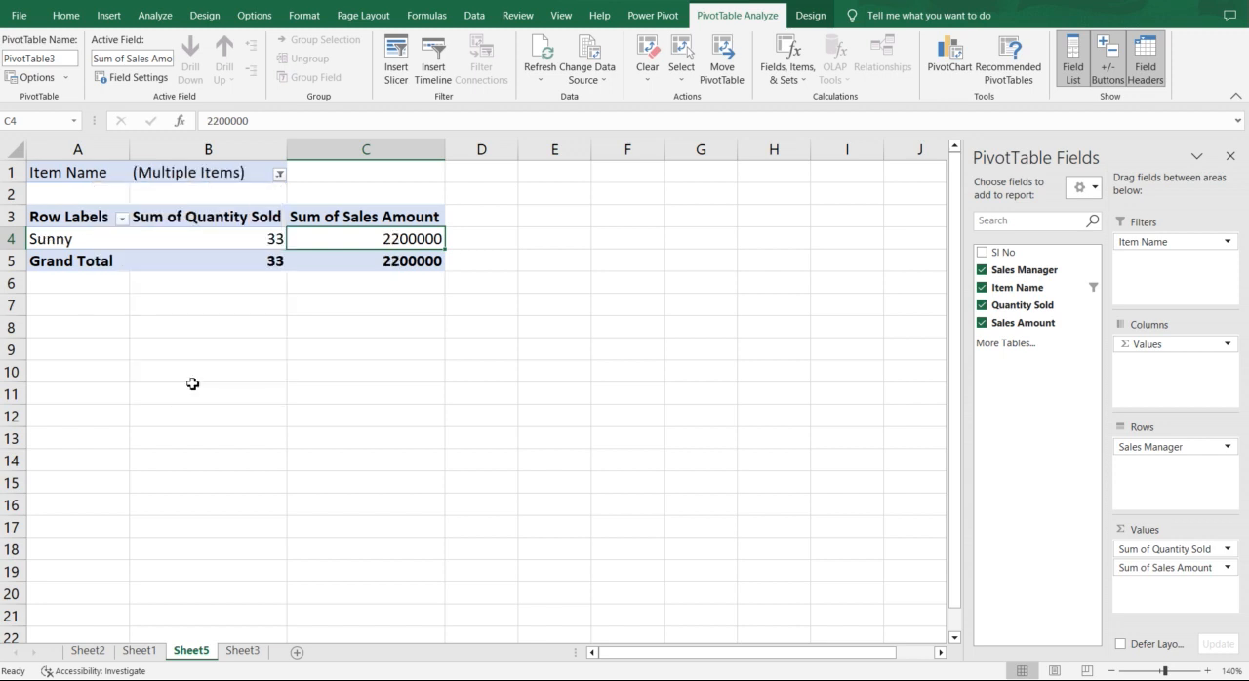
Step: Add Tablet to the items included by the Item Name filter
{"action": "left_click", "coordinate": [280, 173]}
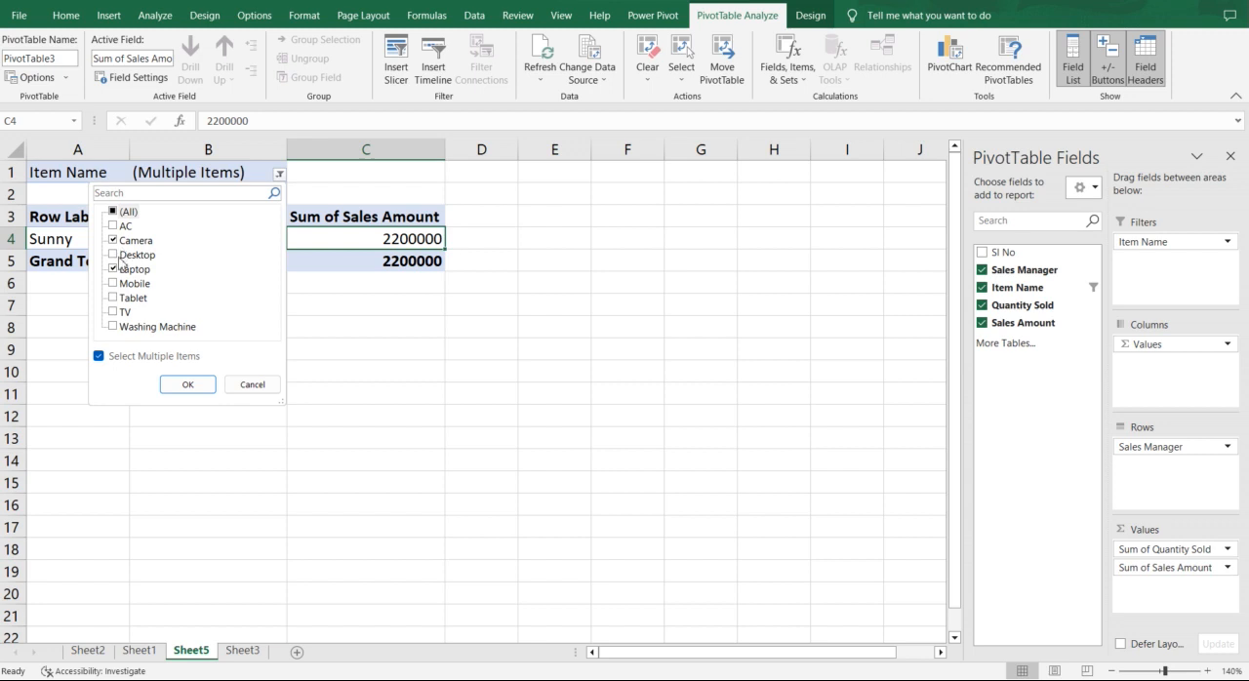
{"action": "left_click", "coordinate": [125, 299]}
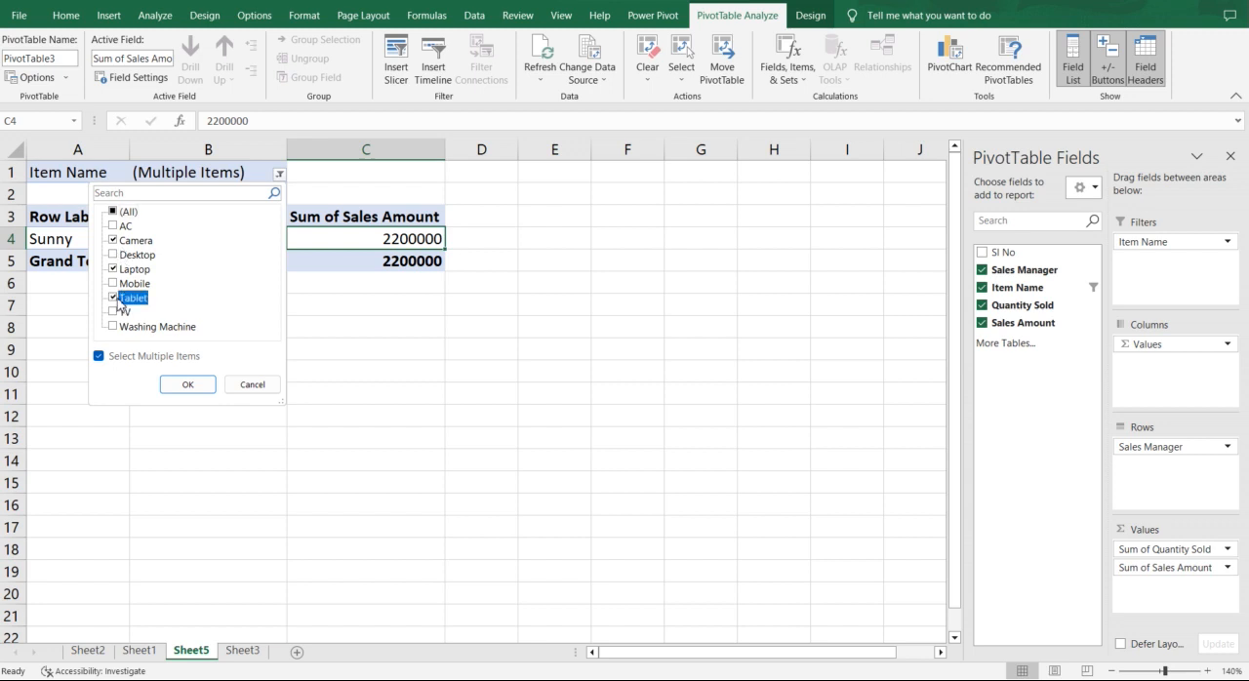
{"action": "left_click", "coordinate": [187, 384]}
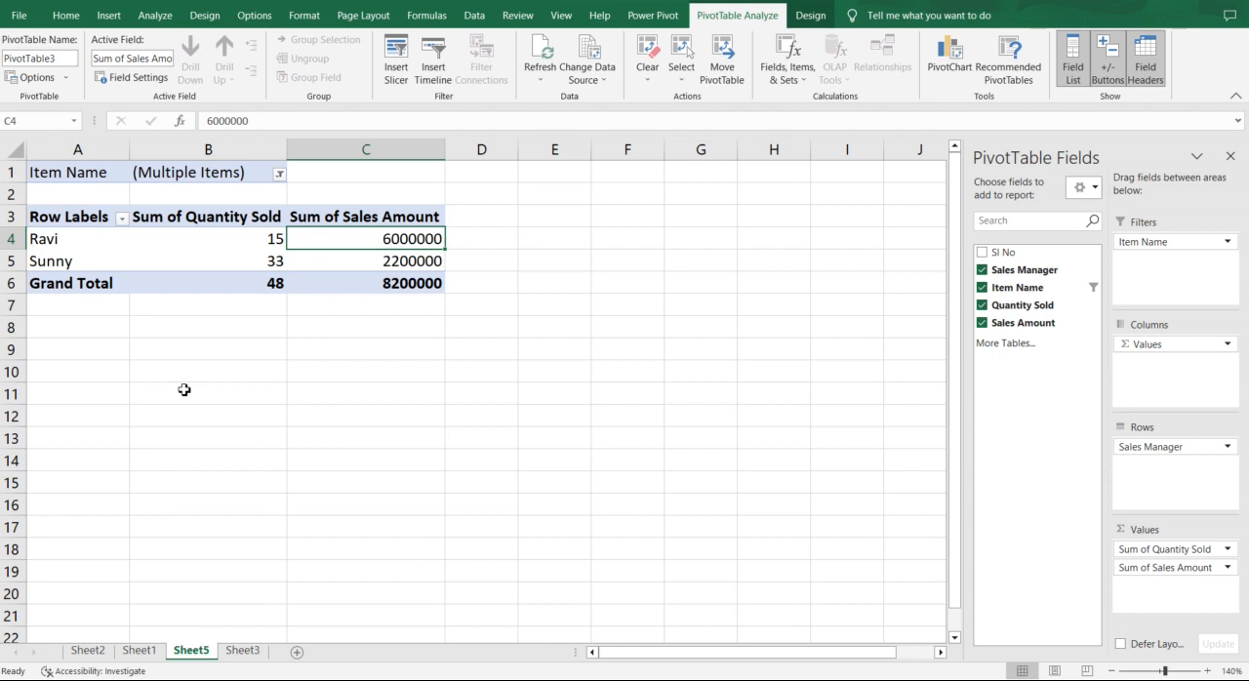
Step: Compare the source sales table on Sheet3 with the filtered PivotTable on Sheet5
{"action": "left_click", "coordinate": [135, 653]}
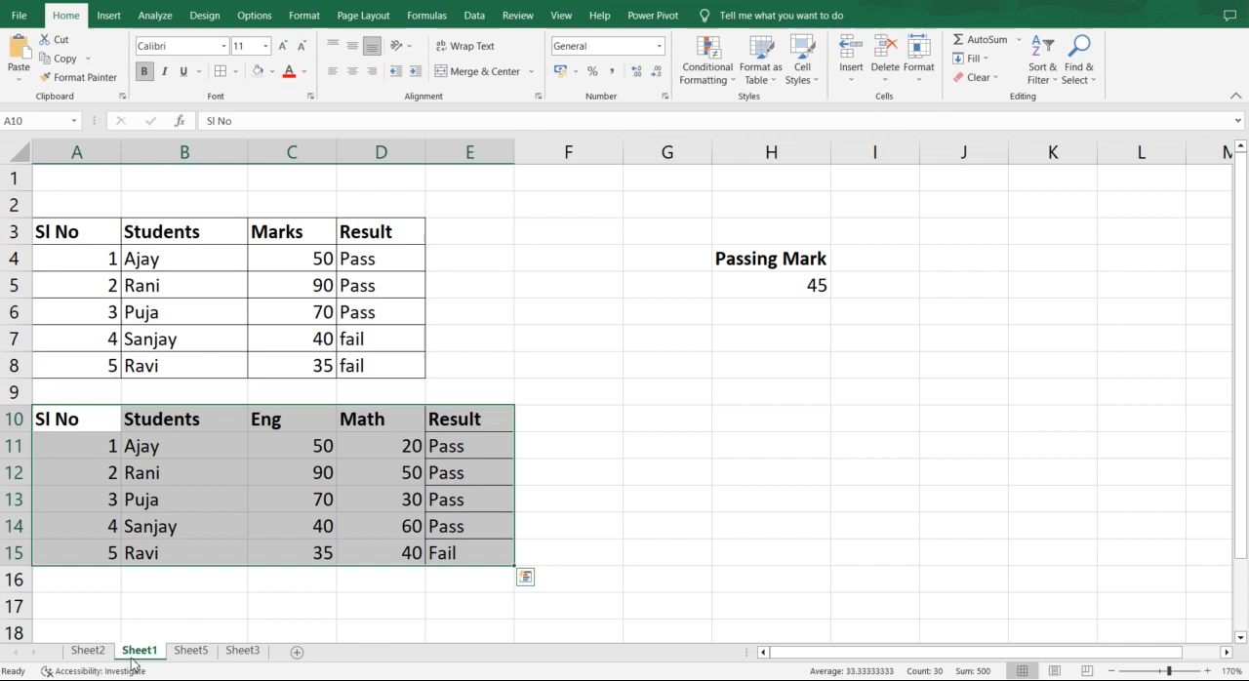
{"action": "left_click", "coordinate": [191, 652]}
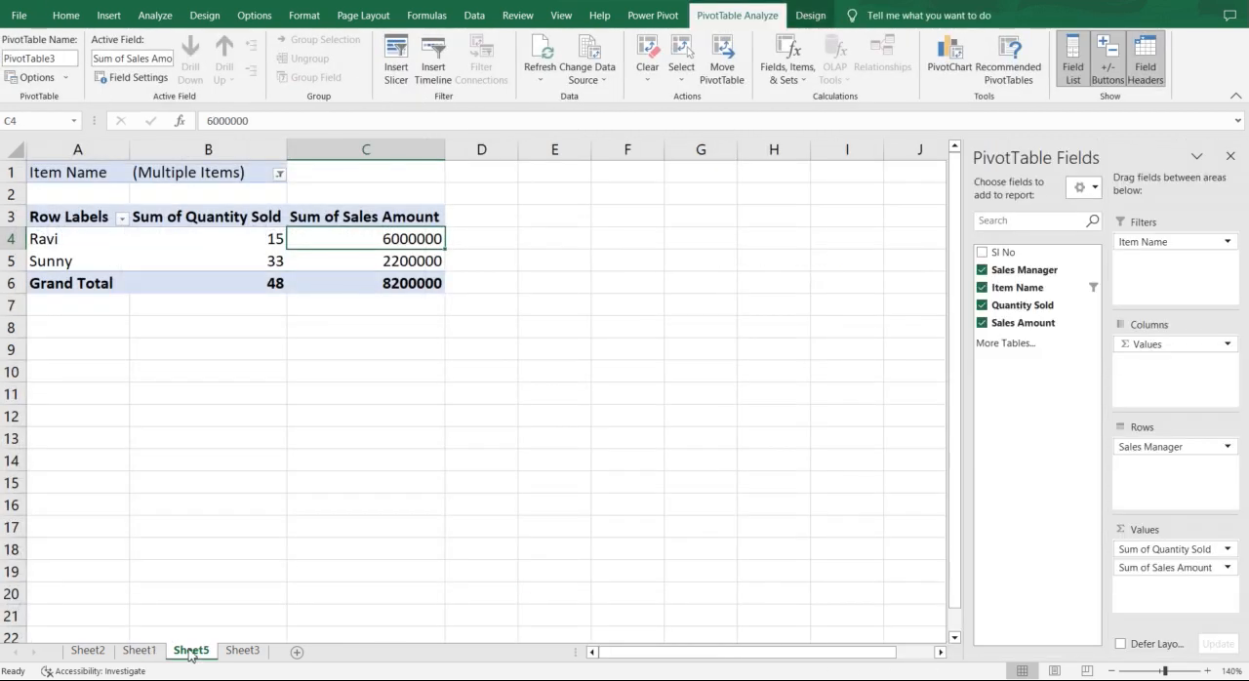
{"action": "left_click", "coordinate": [242, 651]}
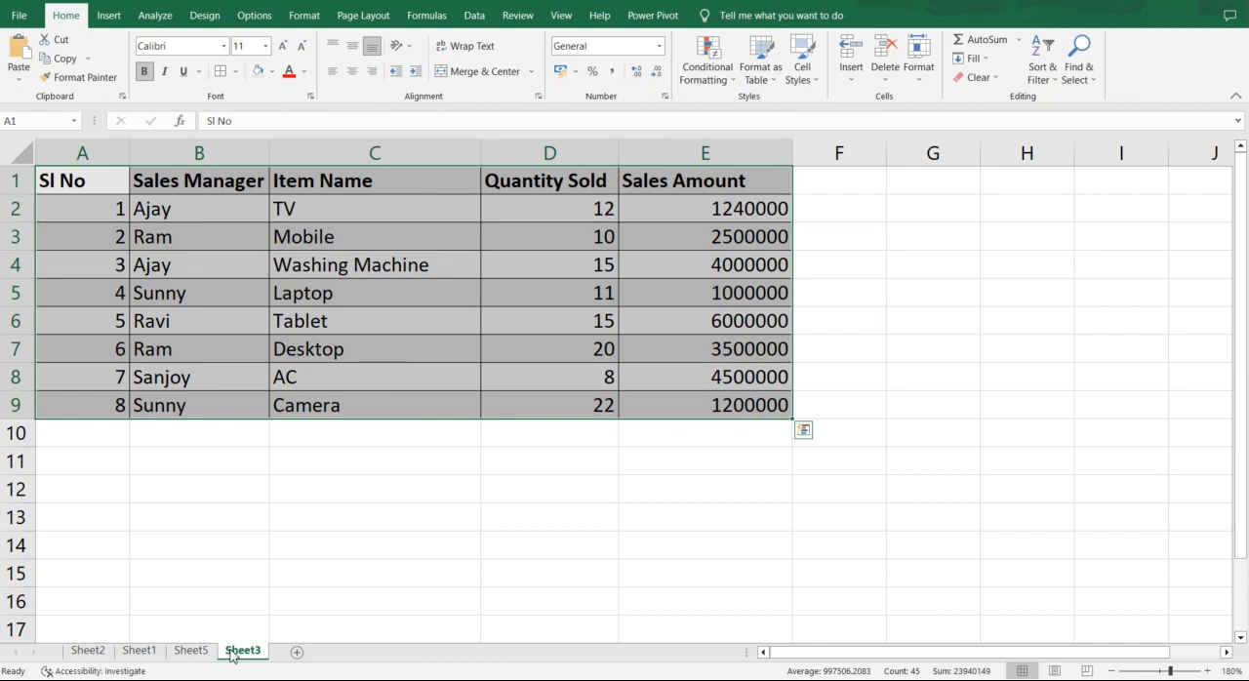
{"action": "left_click", "coordinate": [191, 651]}
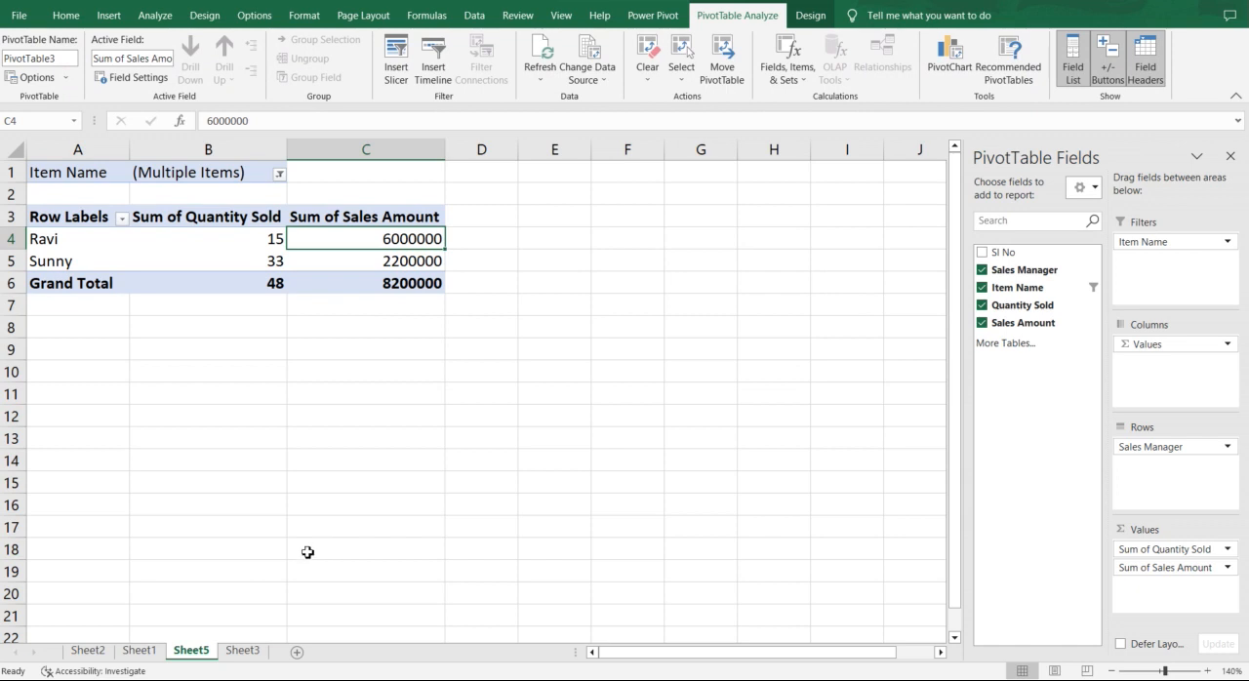
{"action": "left_click", "coordinate": [243, 650]}
{"action": "left_click", "coordinate": [348, 302]}
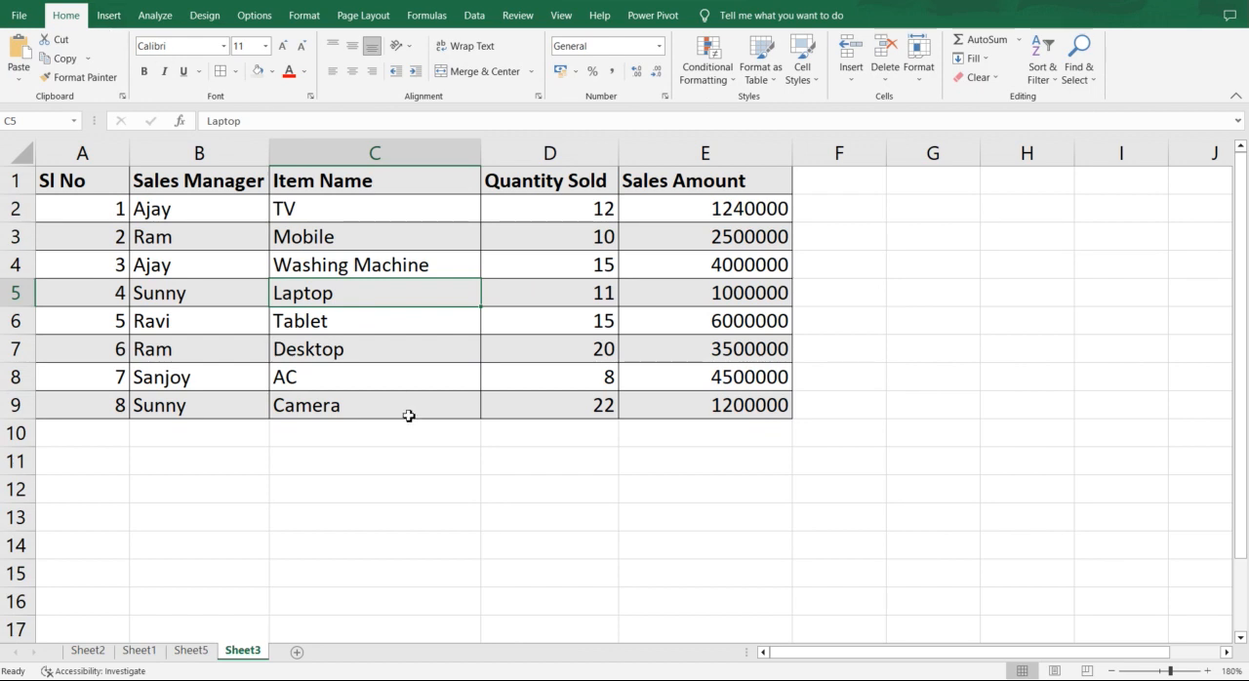
{"action": "left_click", "coordinate": [187, 653]}
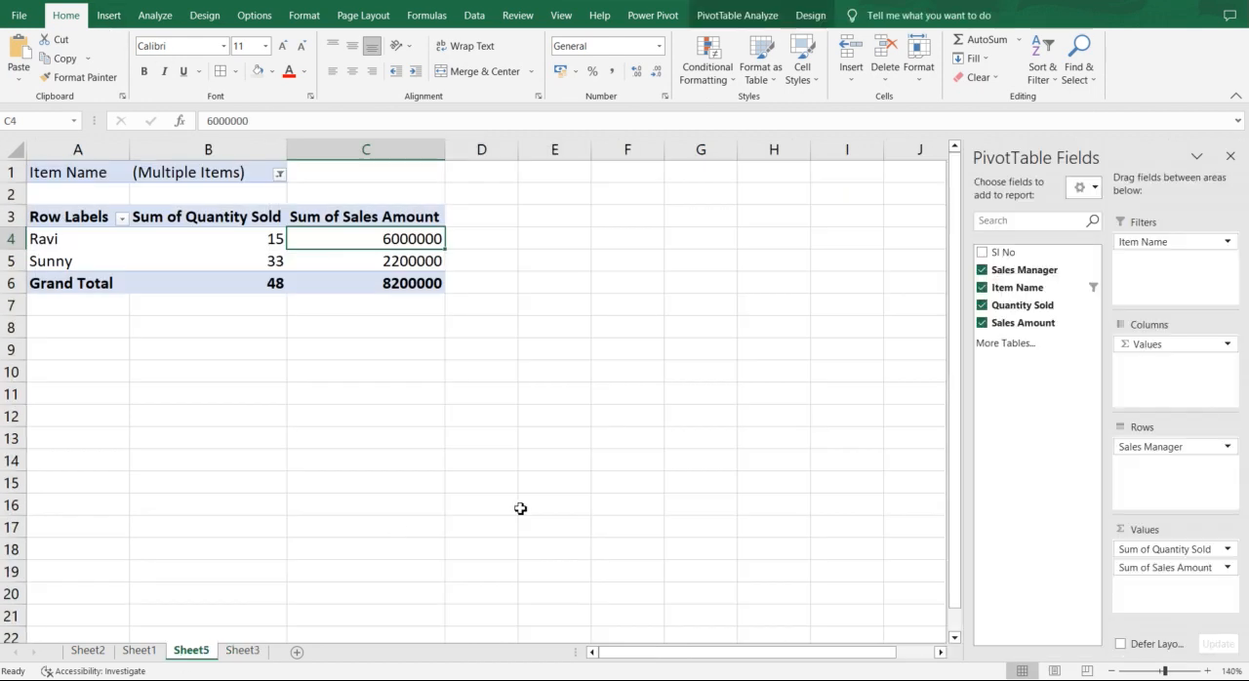